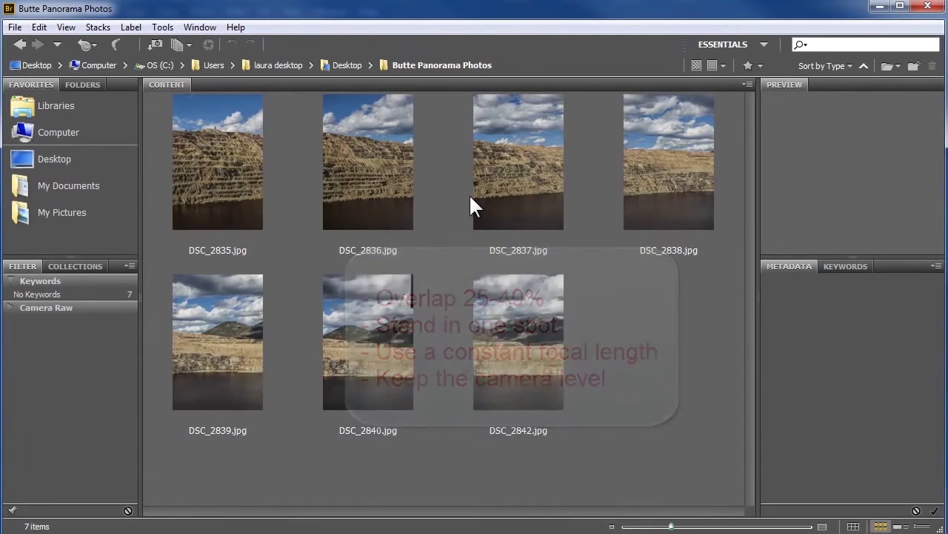
- Select all seven mining-pit photos in Bridge and start Photoshop's Photomerge from the Tools menu
{"action": "left_click", "coordinate": [243, 152]}
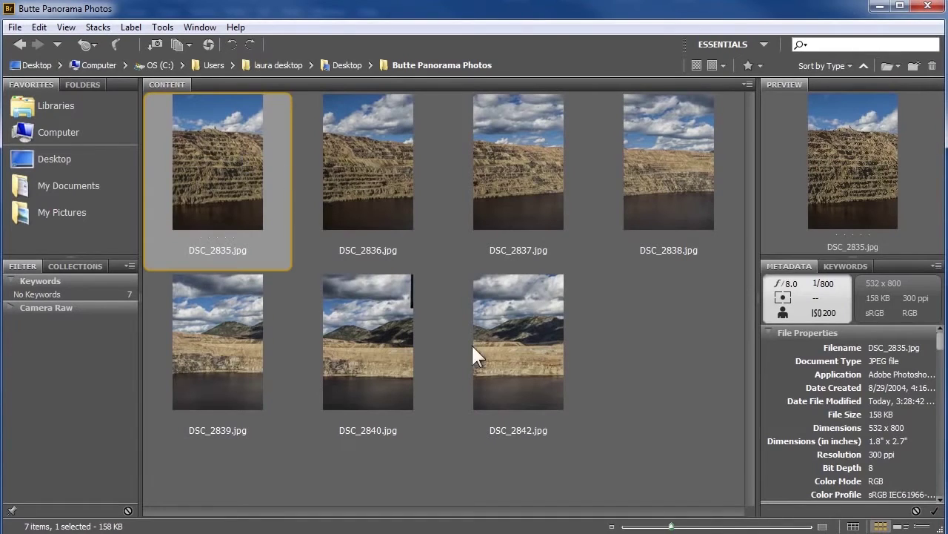
{"action": "key", "text": "ctrl+a"}
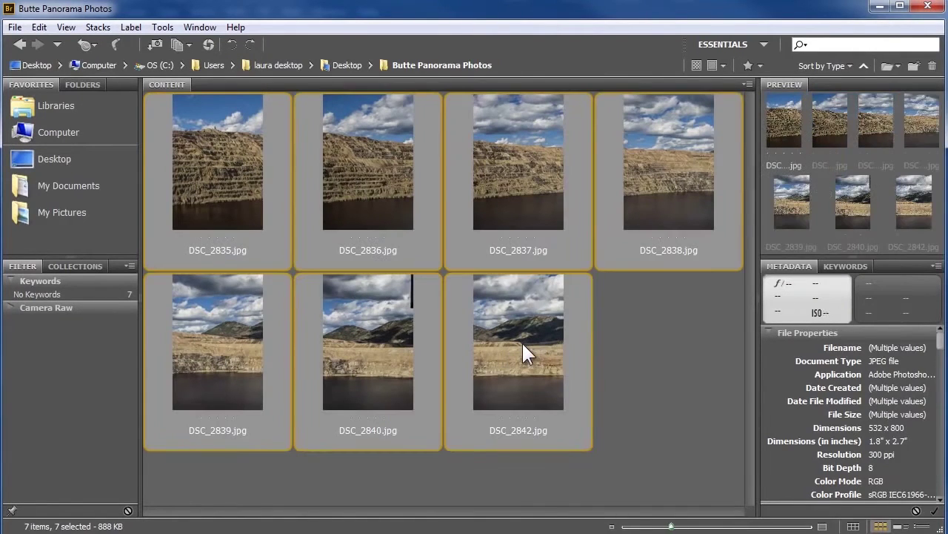
{"action": "left_click", "coordinate": [161, 28]}
{"action": "mouse_move", "coordinate": [194, 160]}
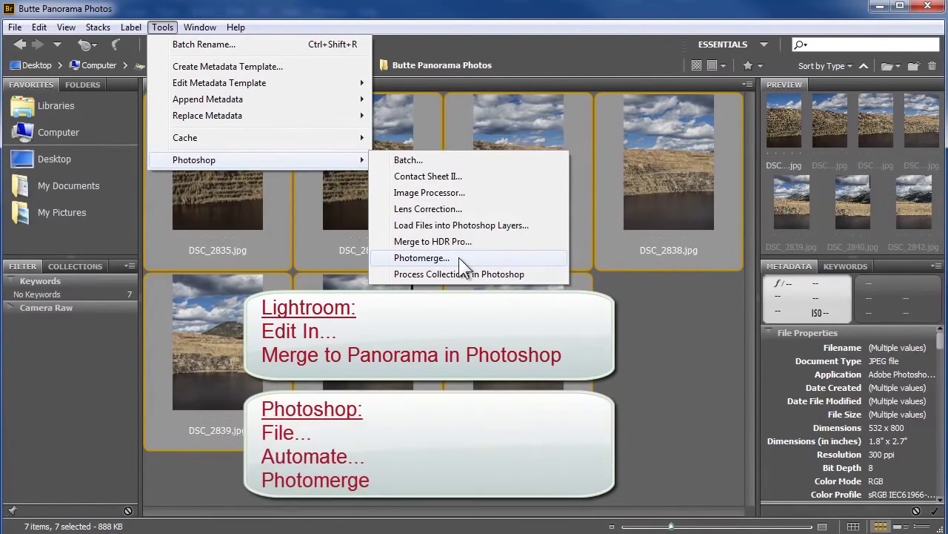
- Launch Photomerge in Photoshop with the seven DSC photos loaded as source files
{"action": "left_click", "coordinate": [458, 257]}
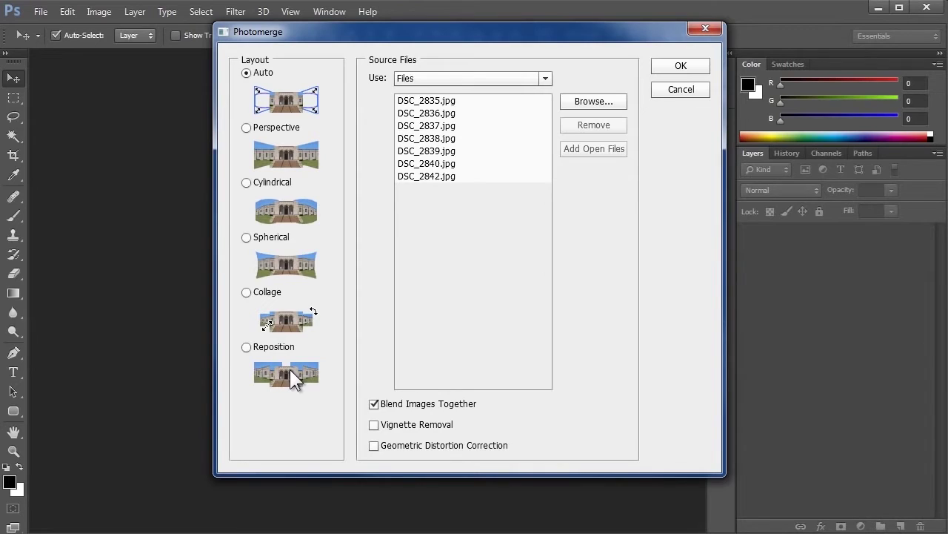
- Run Photomerge with Cylindrical layout, Vignette Removal and Geometric Distortion Correction to create Untitled_Panorama1
{"action": "left_click", "coordinate": [247, 182]}
{"action": "left_click", "coordinate": [375, 425]}
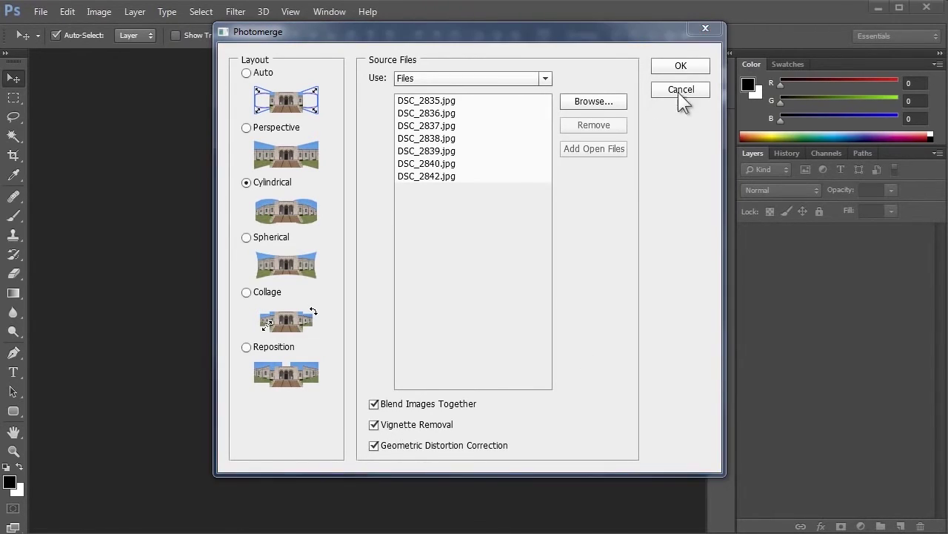
{"action": "left_click", "coordinate": [692, 65]}
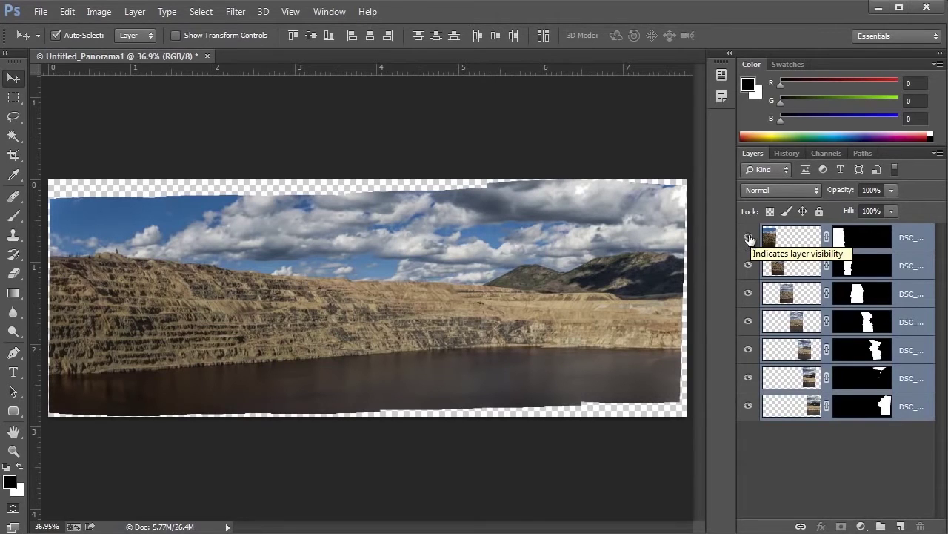
{"action": "left_click", "coordinate": [749, 238], "text": "alt"}
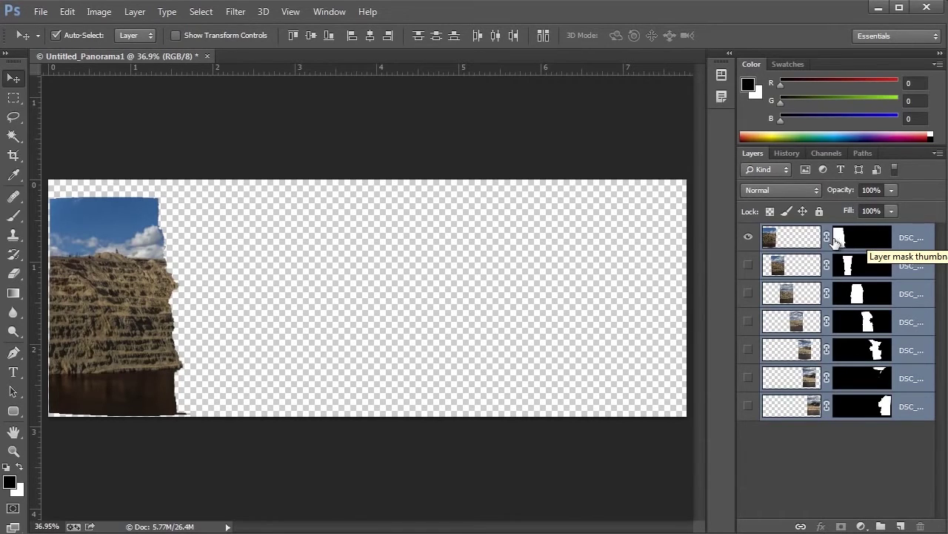
{"action": "left_click", "coordinate": [748, 266], "text": "alt"}
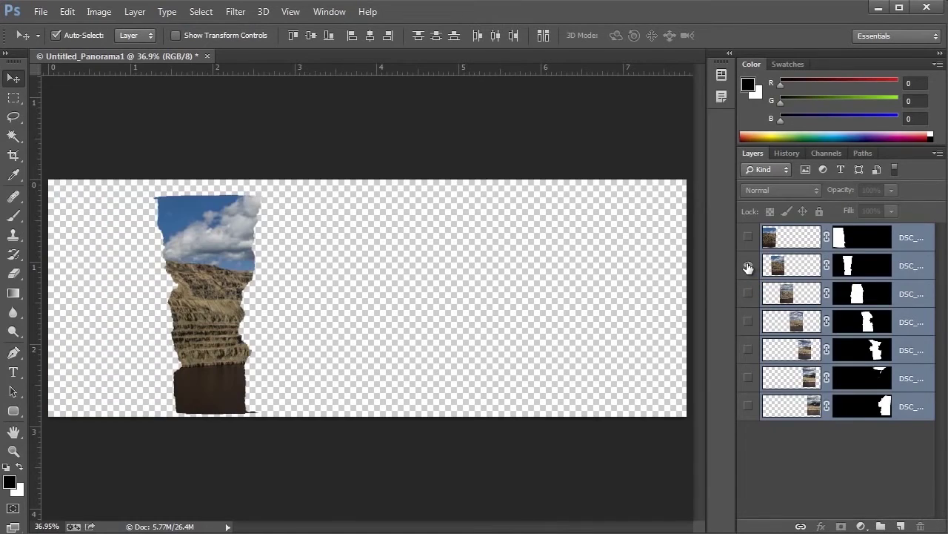
{"action": "left_click", "coordinate": [748, 294], "text": "alt"}
{"action": "left_click", "coordinate": [748, 326], "text": "alt"}
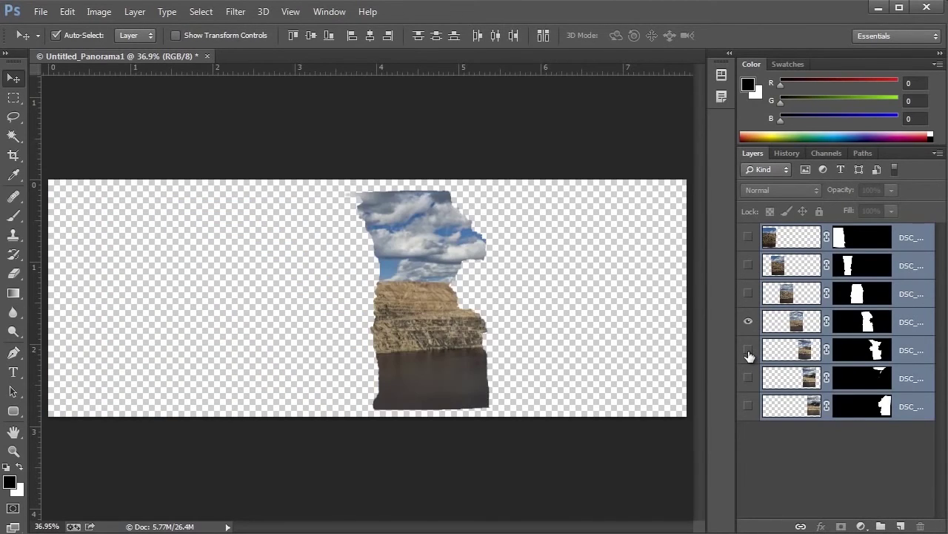
{"action": "left_click", "coordinate": [747, 353], "text": "alt"}
{"action": "left_click", "coordinate": [747, 381], "text": "alt"}
{"action": "left_click", "coordinate": [748, 408], "text": "alt"}
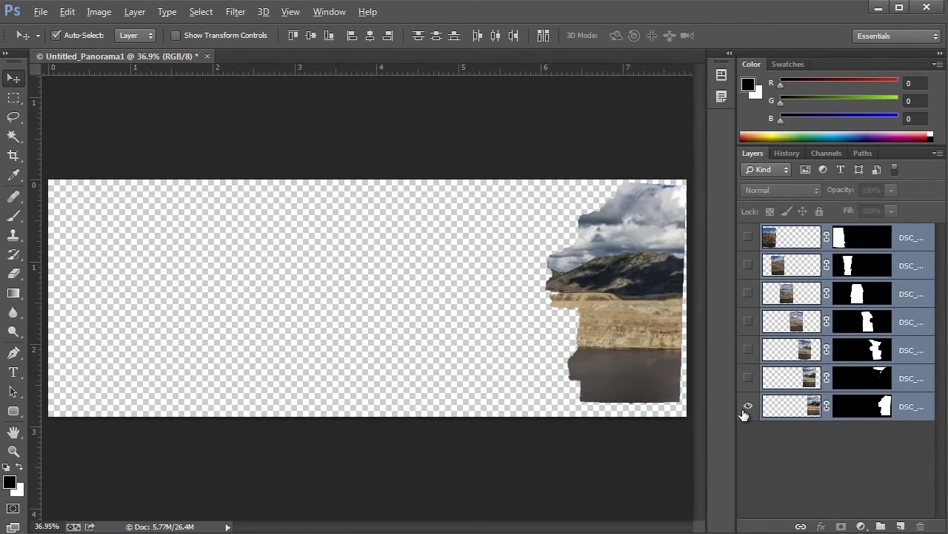
{"action": "left_click", "coordinate": [748, 407], "text": "alt"}
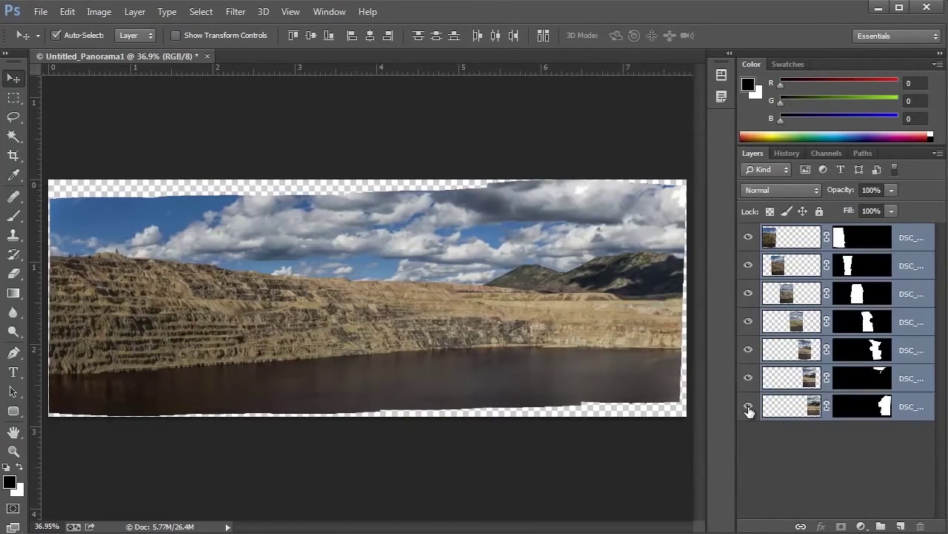
{"action": "left_click", "coordinate": [860, 236], "text": "shift"}
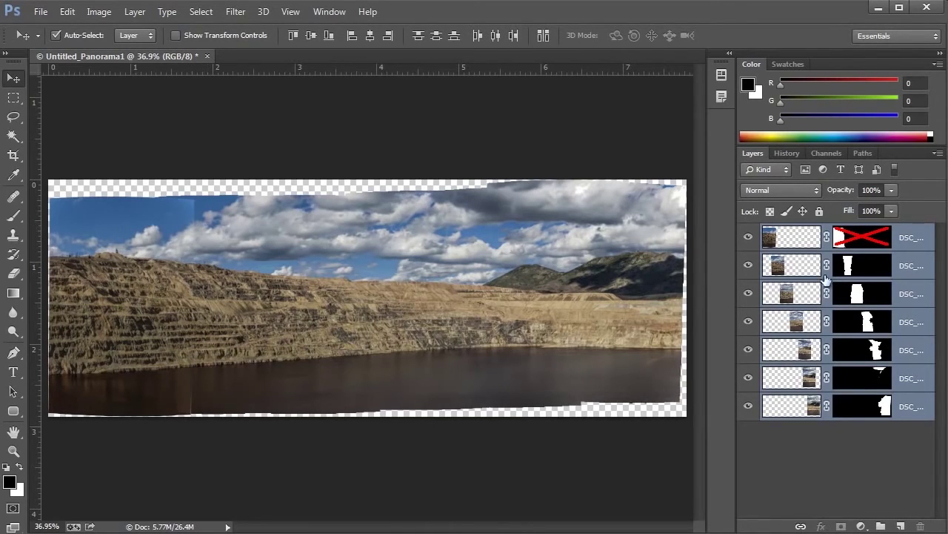
{"action": "left_click", "coordinate": [865, 238], "text": "shift"}
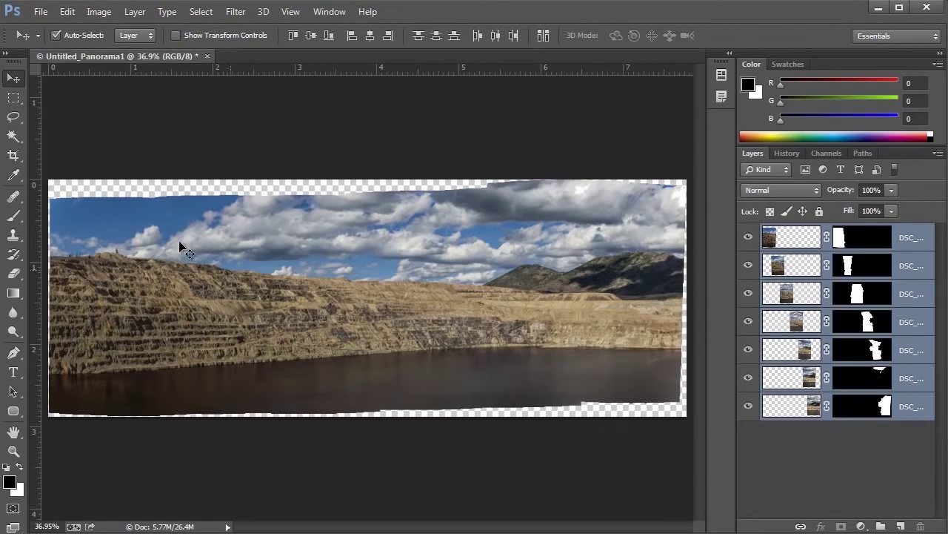
- Crop off the transparent top and side gaps, then flatten the panorama to one Background layer
{"action": "left_click", "coordinate": [14, 155]}
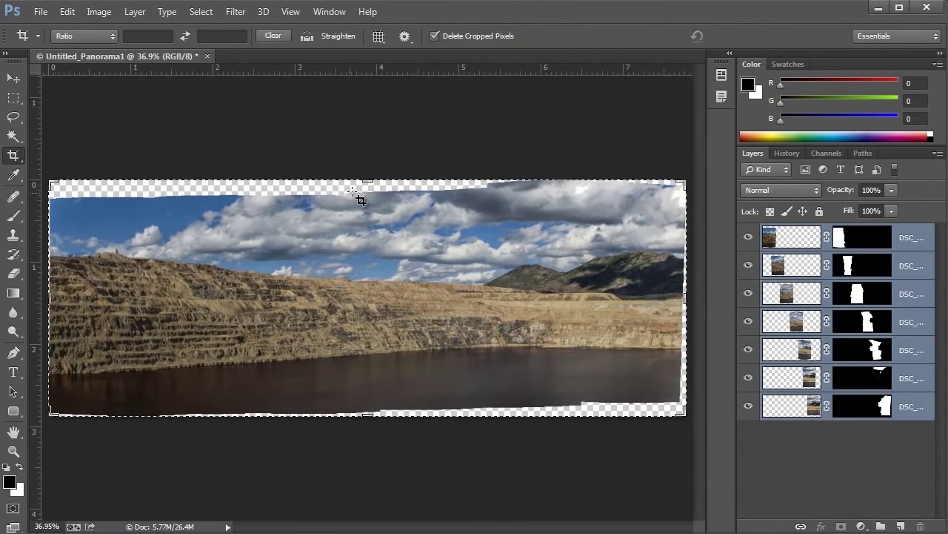
{"action": "left_click_drag", "start_coordinate": [367, 181], "coordinate": [368, 190]}
{"action": "left_click_drag", "start_coordinate": [49, 296], "coordinate": [53, 297]}
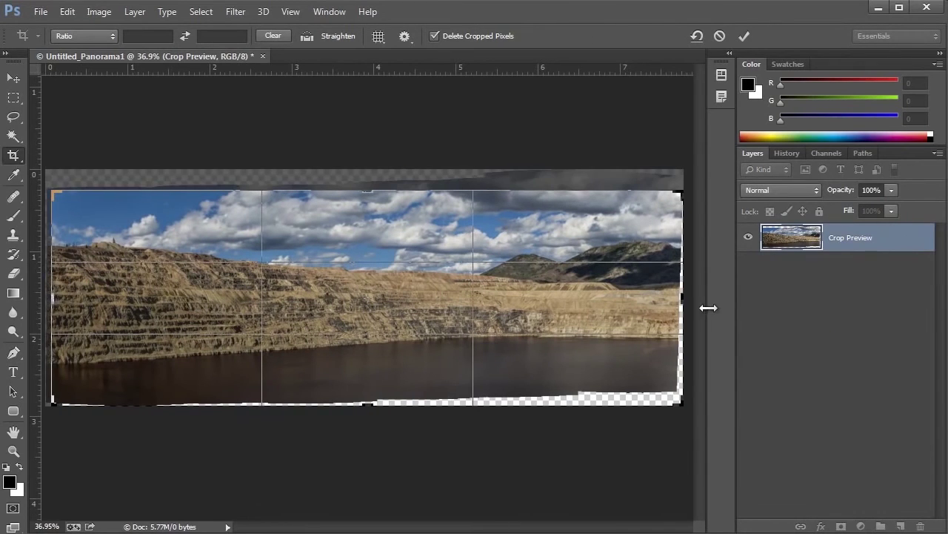
{"action": "left_click_drag", "start_coordinate": [689, 300], "coordinate": [680, 299]}
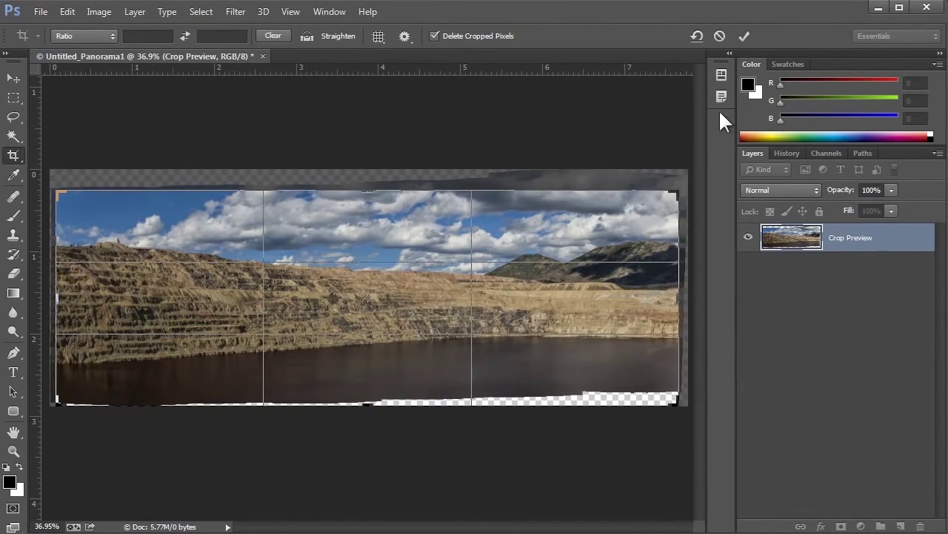
{"action": "left_click", "coordinate": [744, 37]}
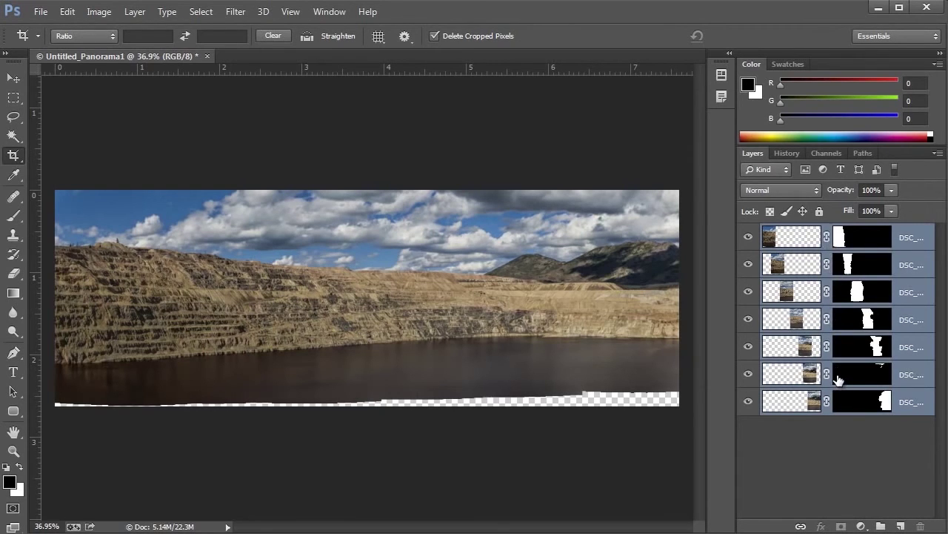
{"action": "left_click", "coordinate": [135, 12]}
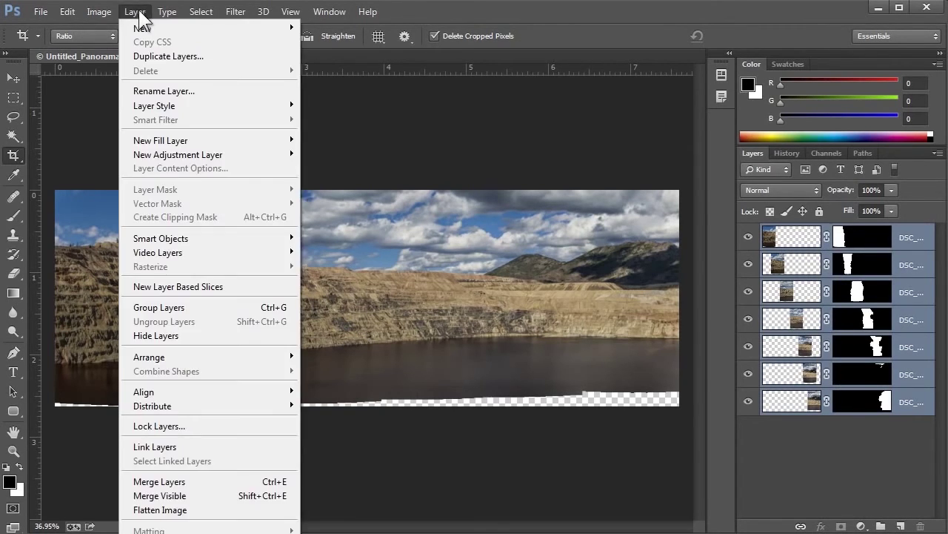
{"action": "left_click", "coordinate": [187, 511]}
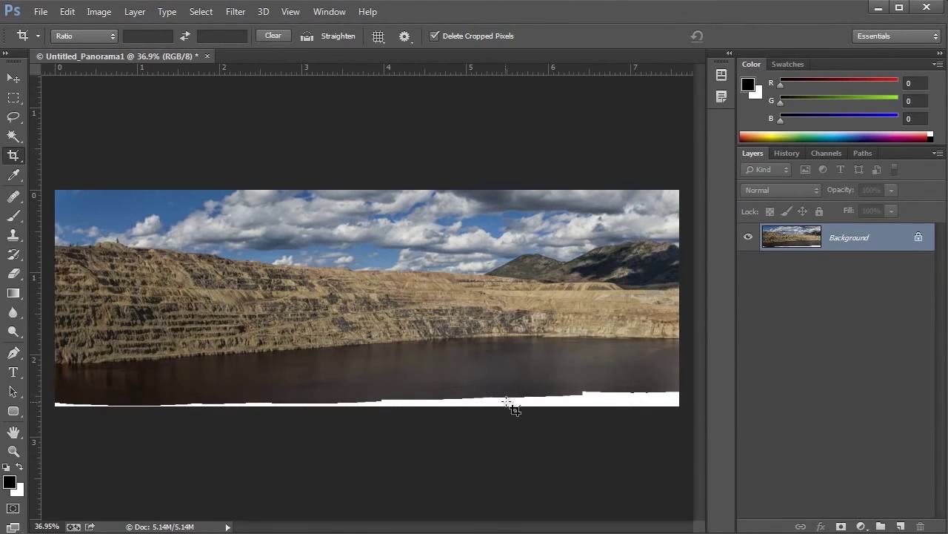
- Magic-wand select the white bottom strip and expand the selection by 5 pixels
{"action": "left_click", "coordinate": [12, 135]}
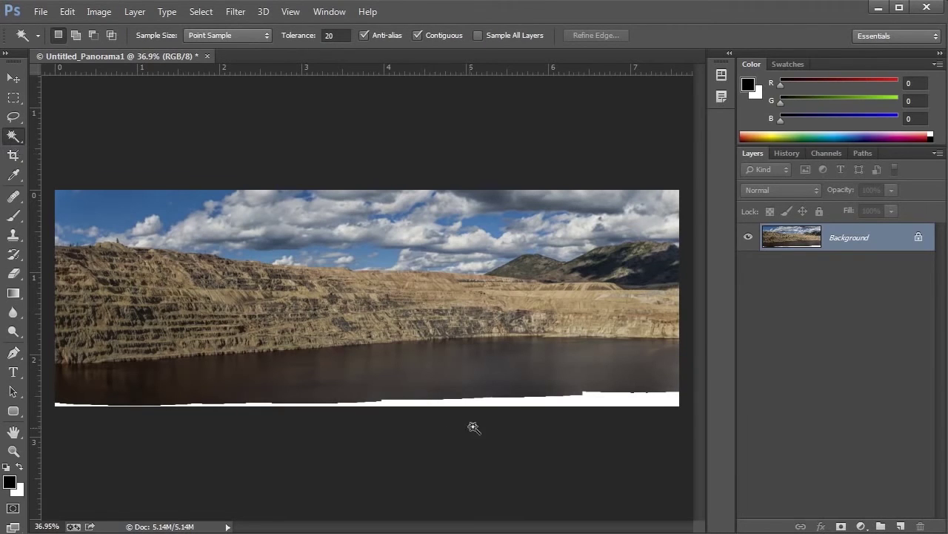
{"action": "left_click", "coordinate": [495, 406]}
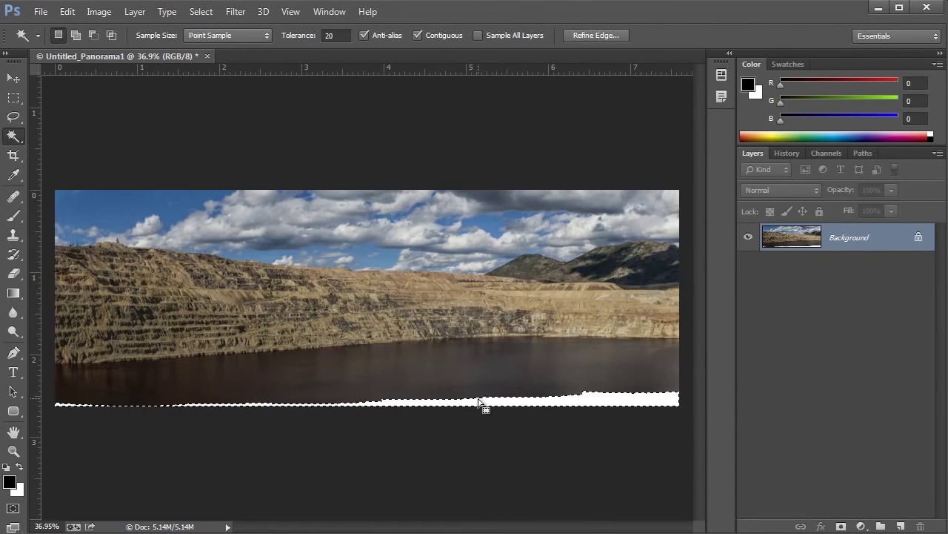
{"action": "left_click", "coordinate": [201, 12]}
{"action": "mouse_move", "coordinate": [212, 190]}
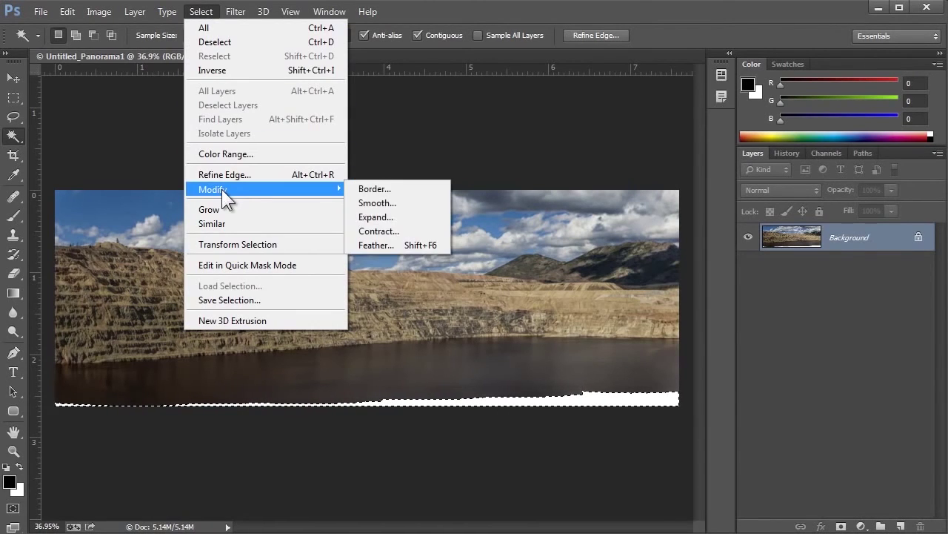
{"action": "left_click", "coordinate": [366, 216]}
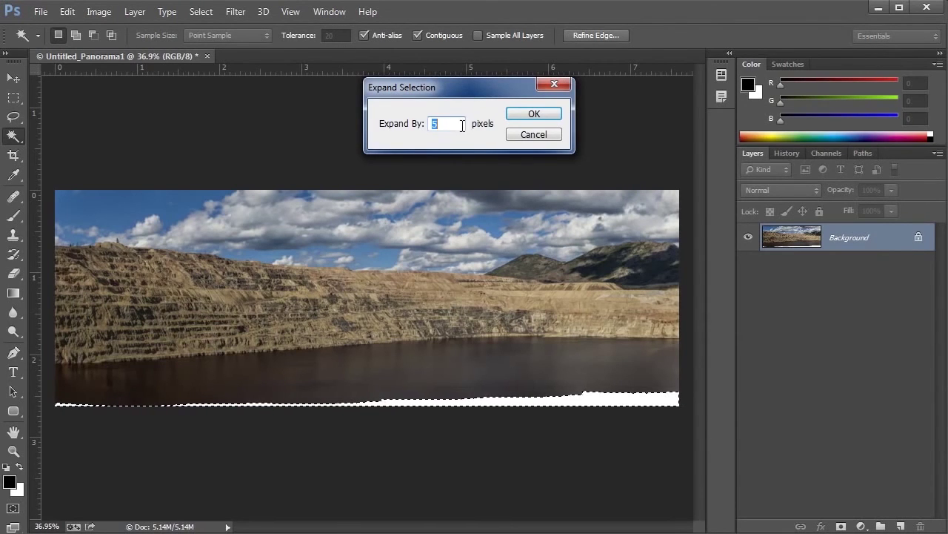
{"action": "left_click", "coordinate": [521, 113]}
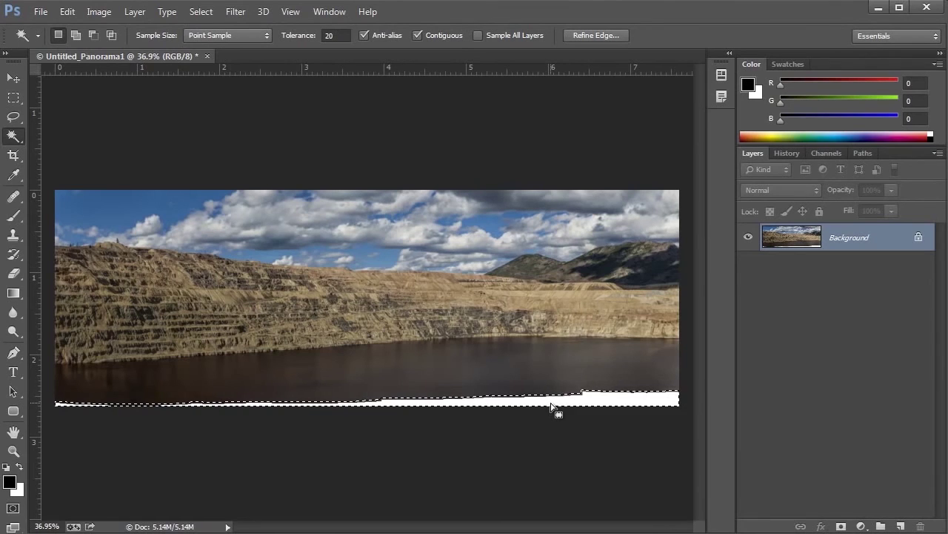
- Fill the selected bottom strip with Content-Aware fill so it matches the dark water
{"action": "left_click", "coordinate": [62, 12]}
{"action": "left_click", "coordinate": [78, 223]}
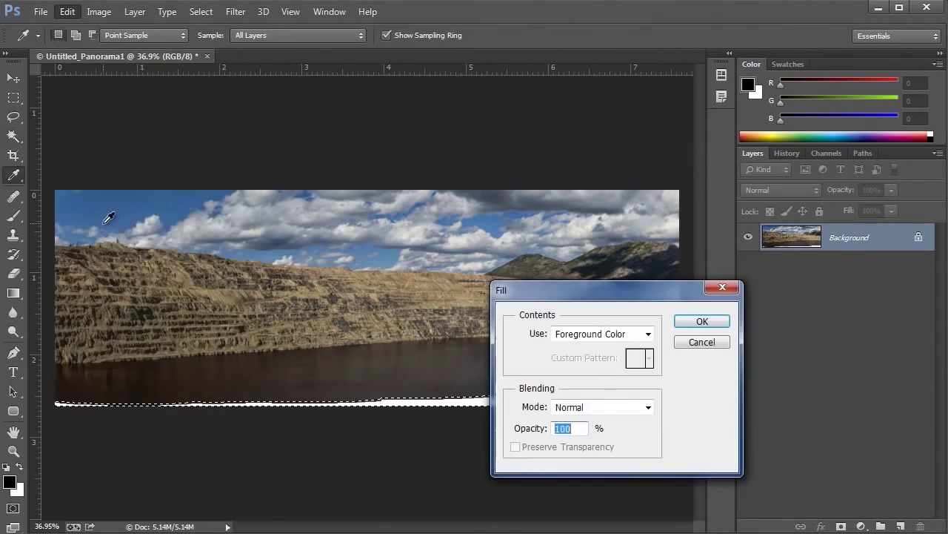
{"action": "left_click", "coordinate": [622, 334]}
{"action": "left_click", "coordinate": [618, 393]}
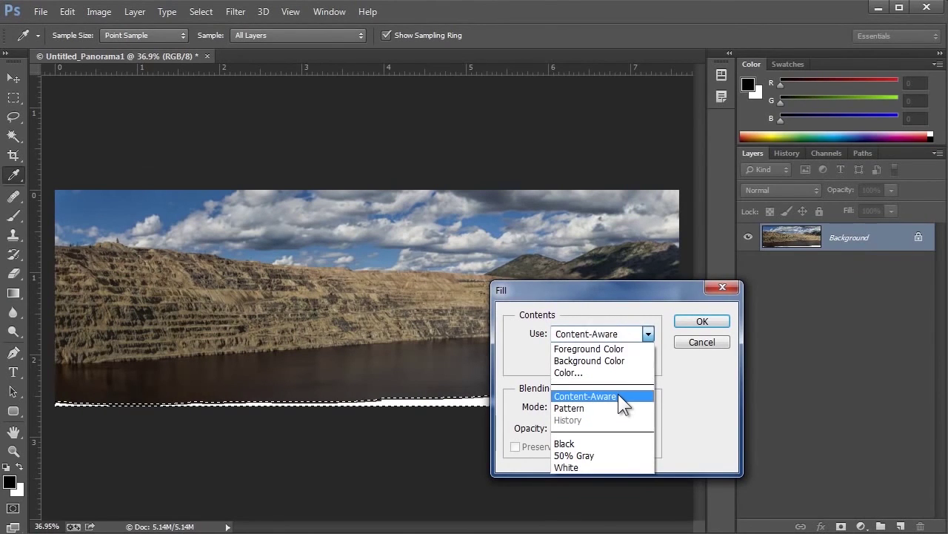
{"action": "left_click", "coordinate": [695, 322]}
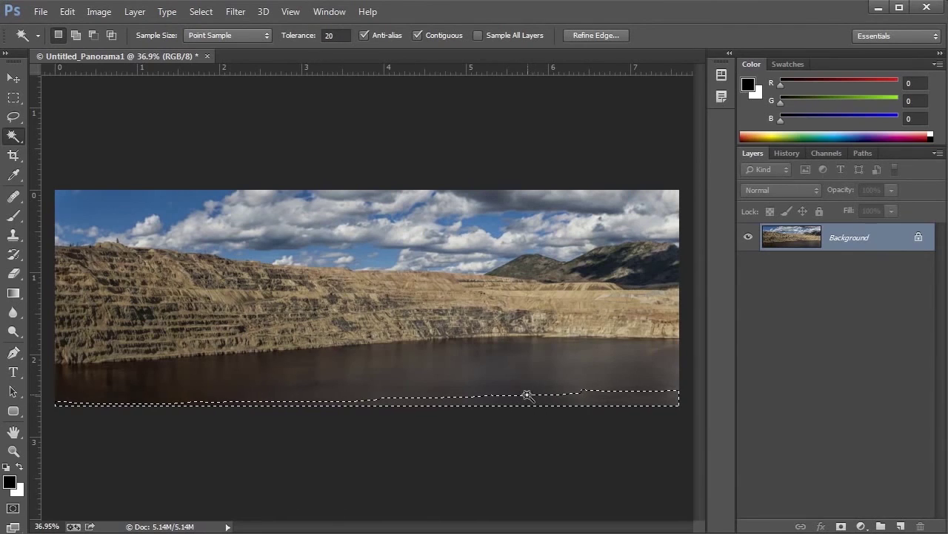
- Deselect the filled bottom strip via Select > Deselect
{"action": "left_click", "coordinate": [200, 12]}
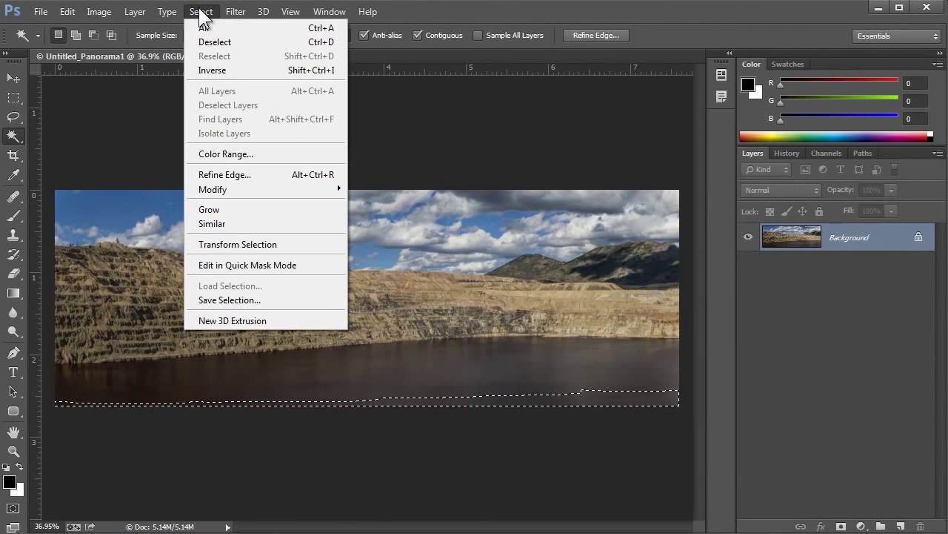
{"action": "left_click", "coordinate": [211, 42]}
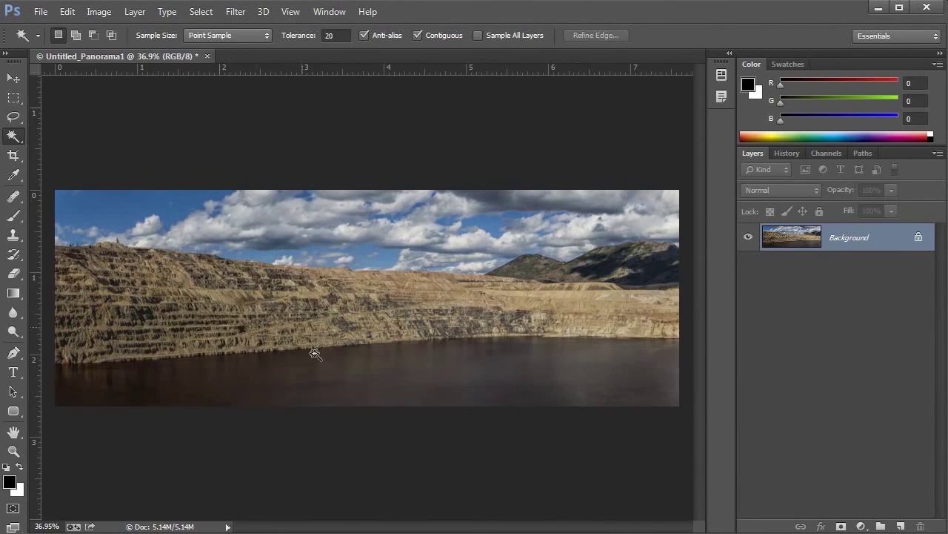